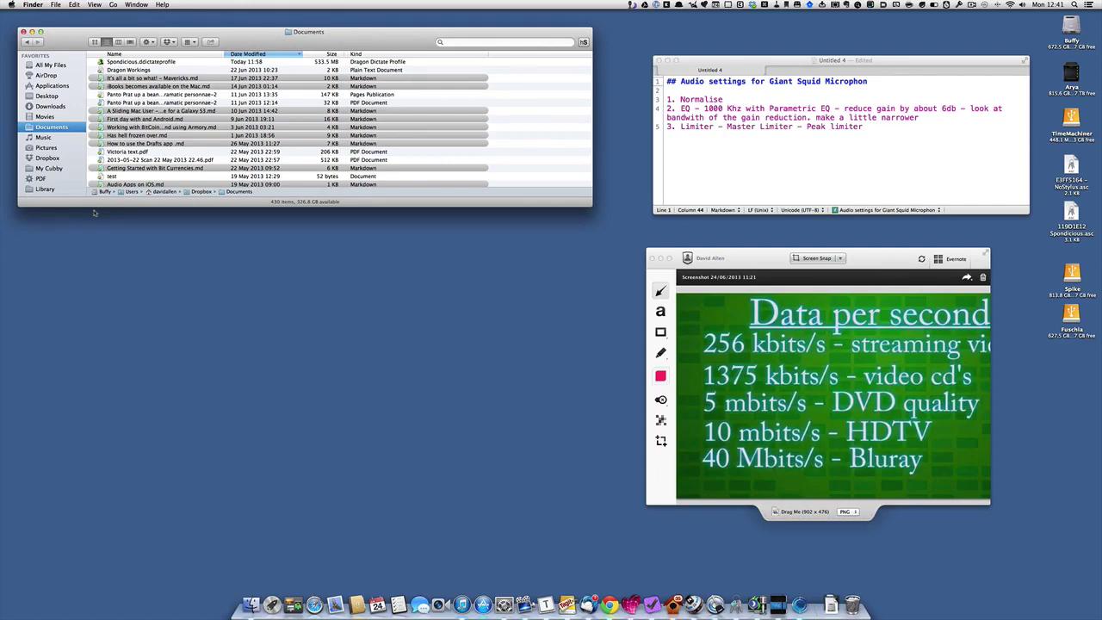
Select the Mavericks Markdown, Panto Prat Pages and PDF, and two .gpg files, then drop them on Tagit.
left_click(189, 78)
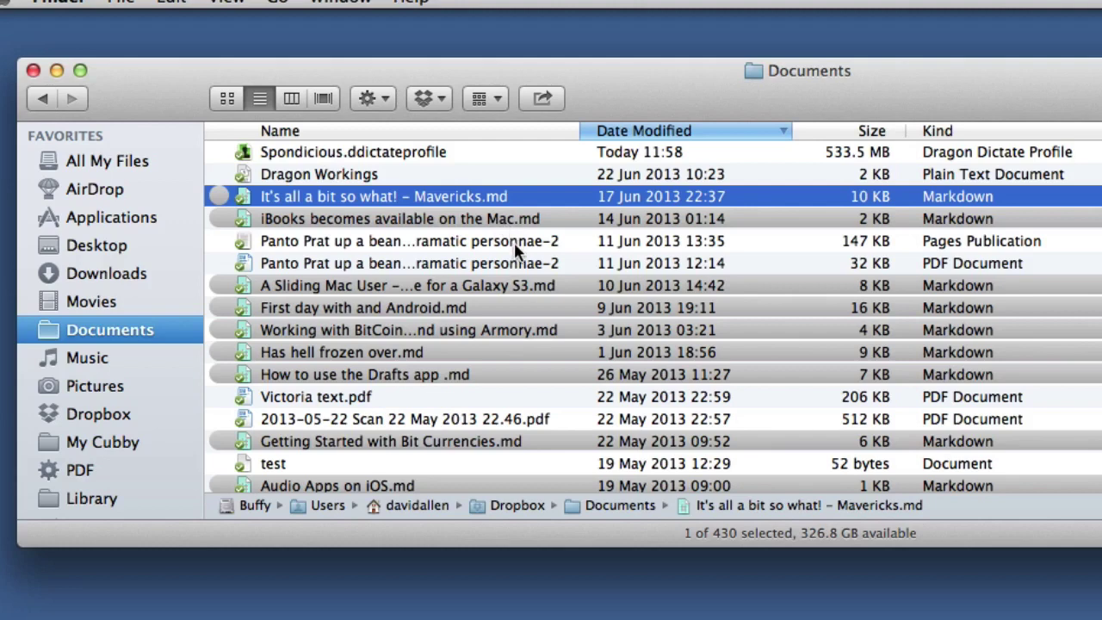
left_click(515, 248, "super")
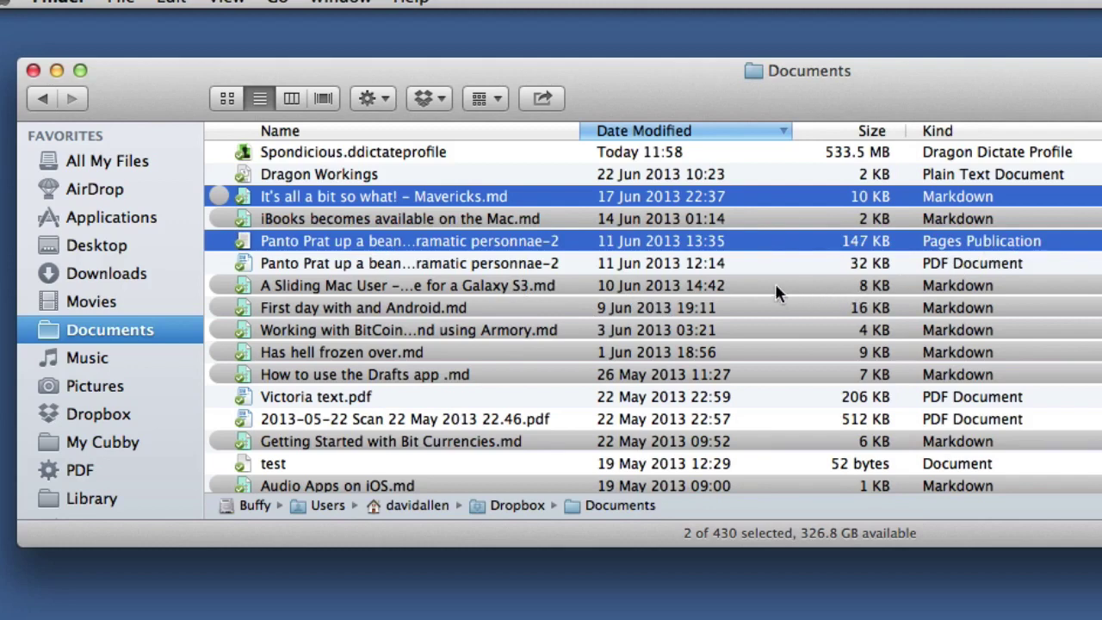
left_click(515, 264, "super")
scroll(512, 400, "down", 10)
left_click(486, 403, "super")
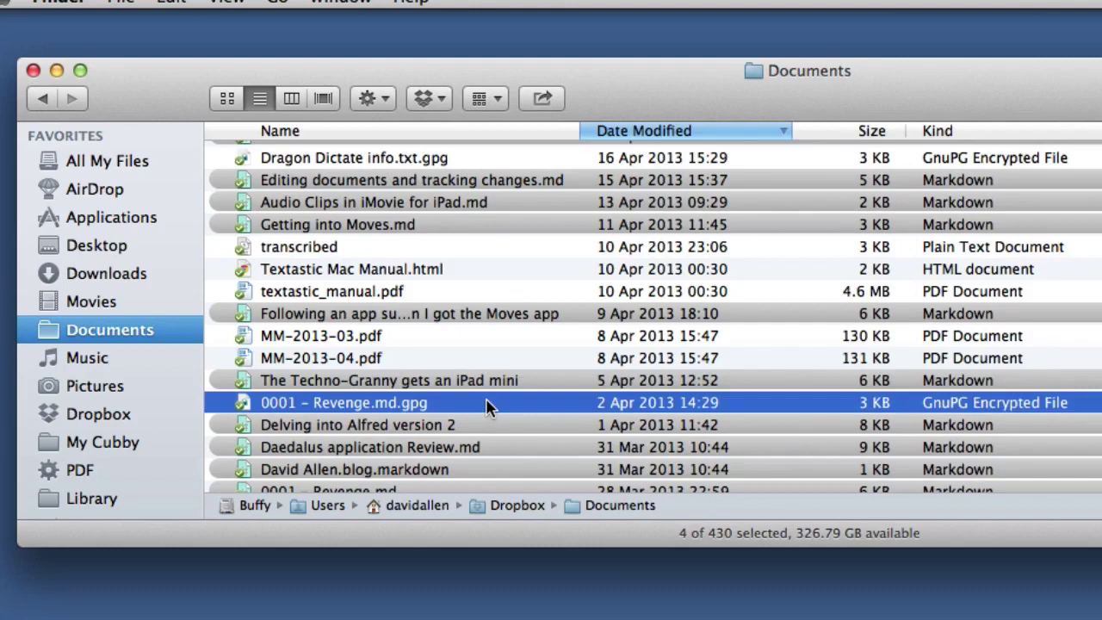
scroll(486, 408, "down", 15)
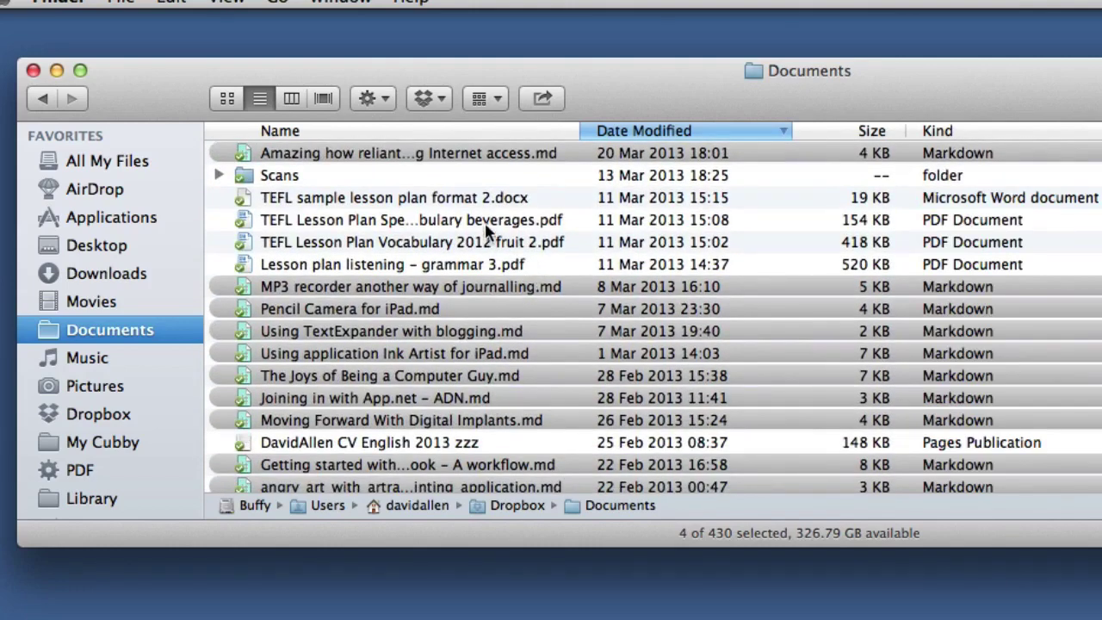
scroll(508, 414, "down", 10)
scroll(515, 429, "down", 3)
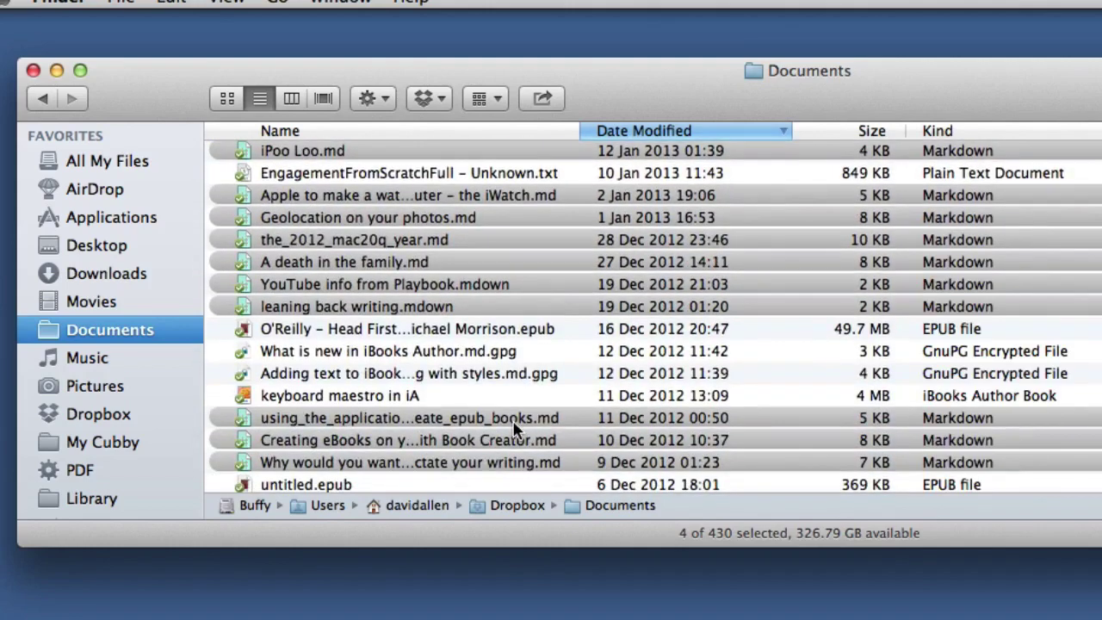
left_click(530, 358, "super")
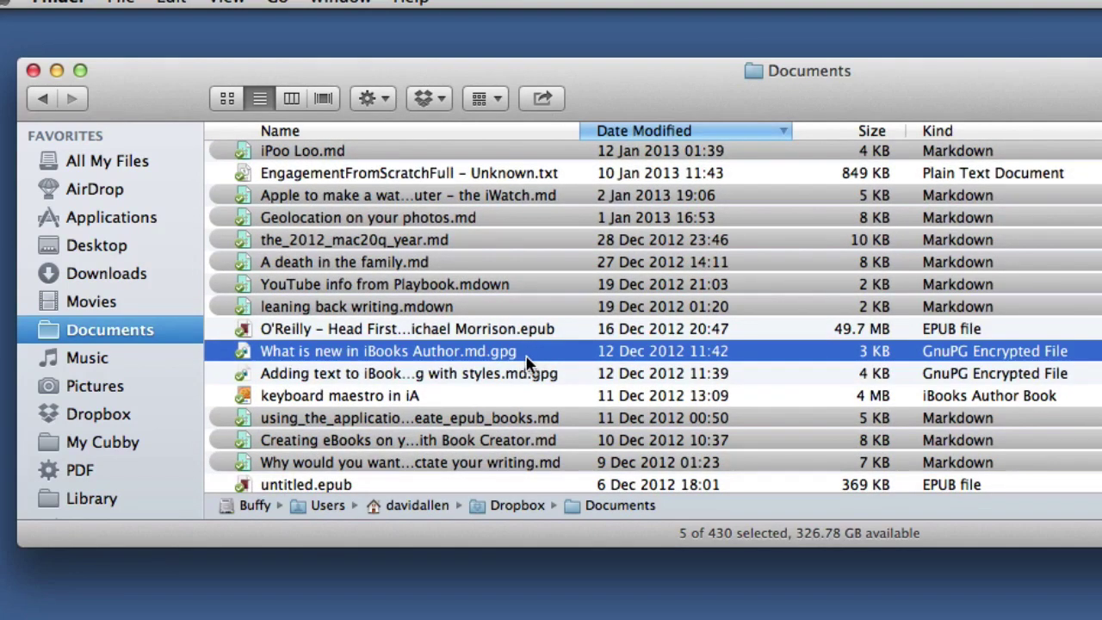
left_click_drag(525, 359, 567, 588)
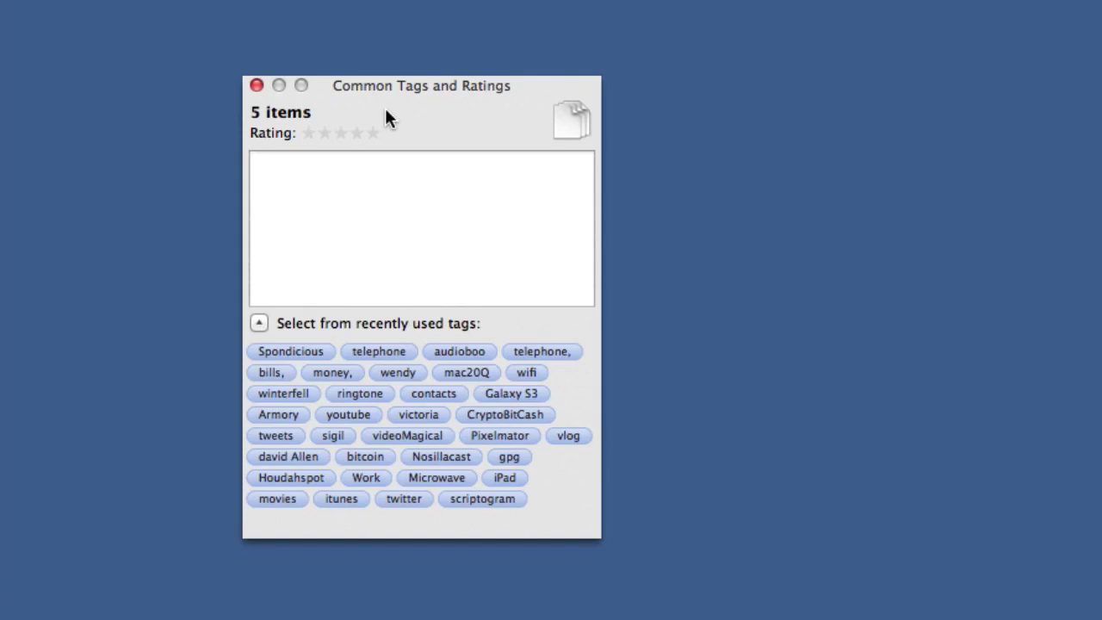
Apply the recently used Spondicious tag to the five files in Common Tags and Ratings.
left_click(302, 351)
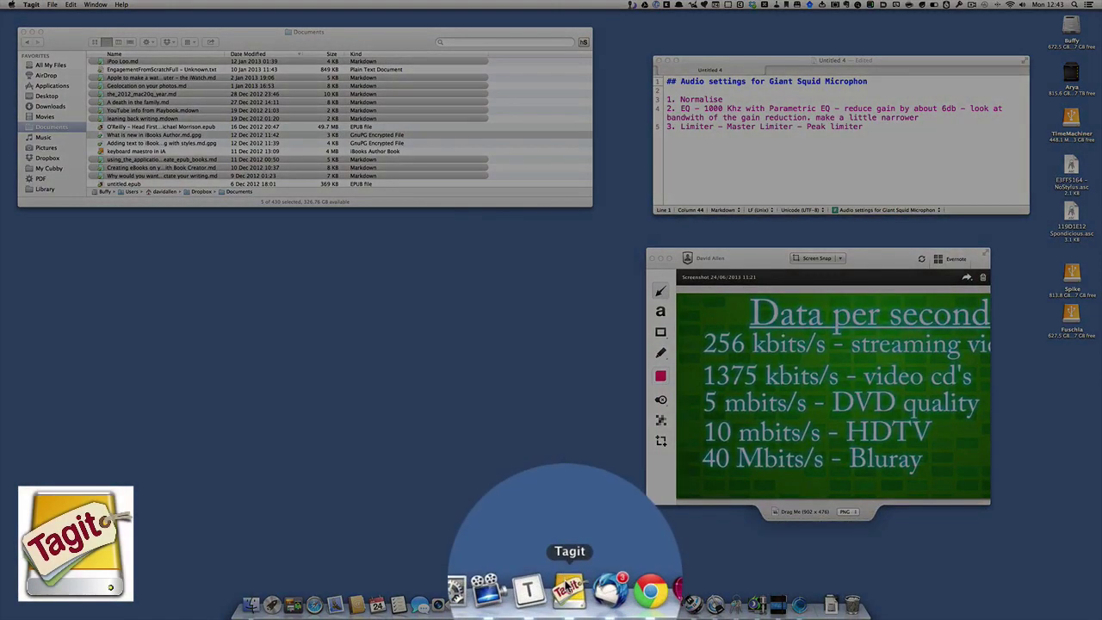
Run a Tagit search for Spondicious, then extend the query to 'Spondicious scriptogram'.
left_click(567, 588)
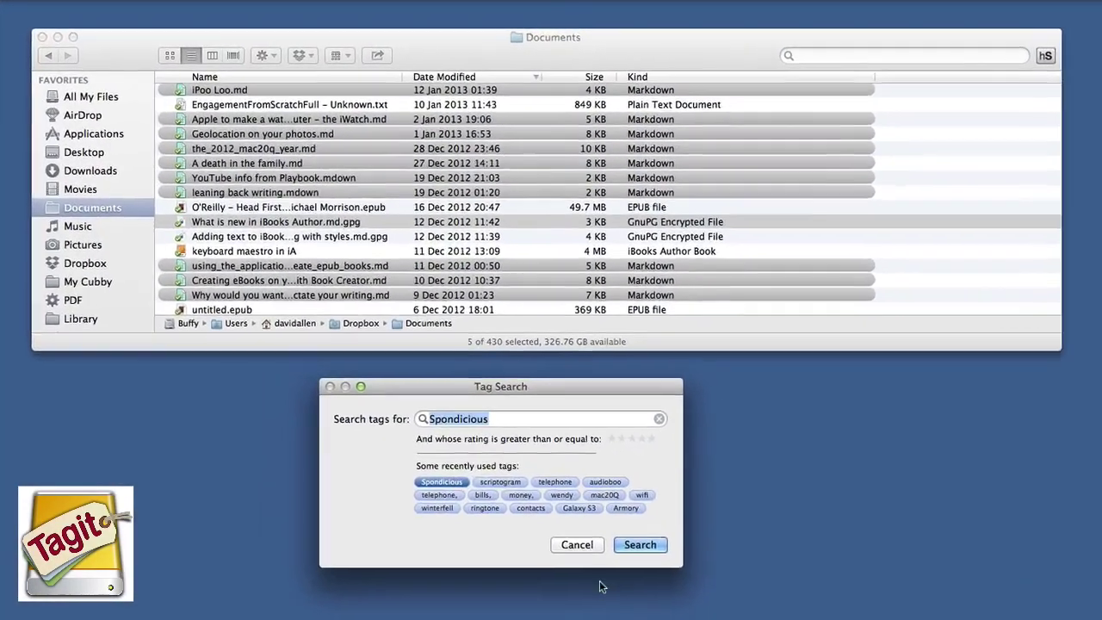
key("Return")
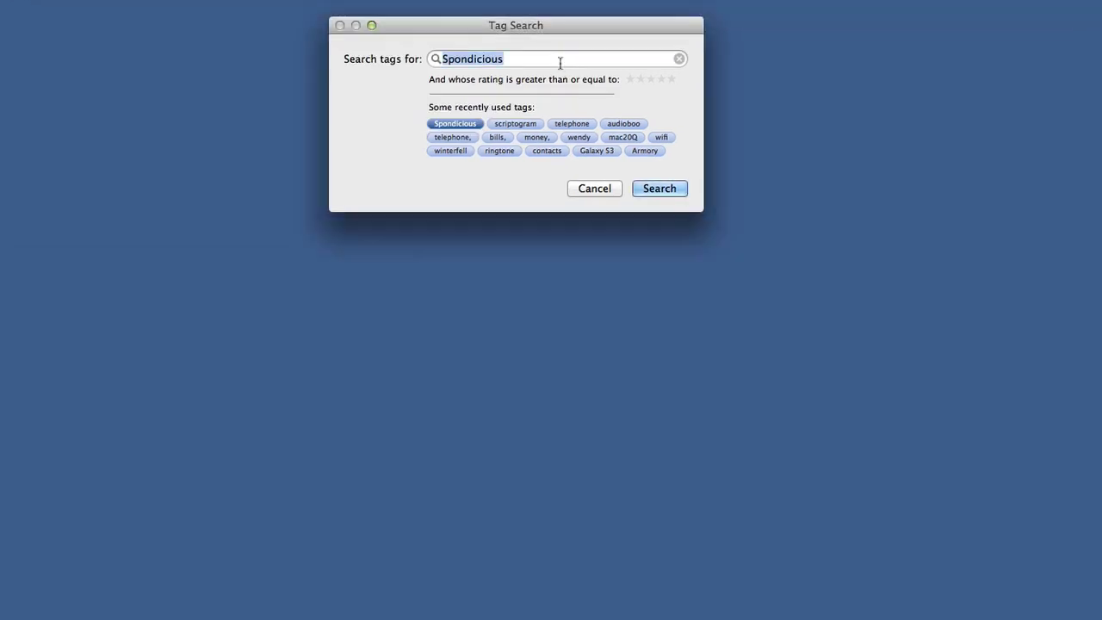
left_click(560, 62)
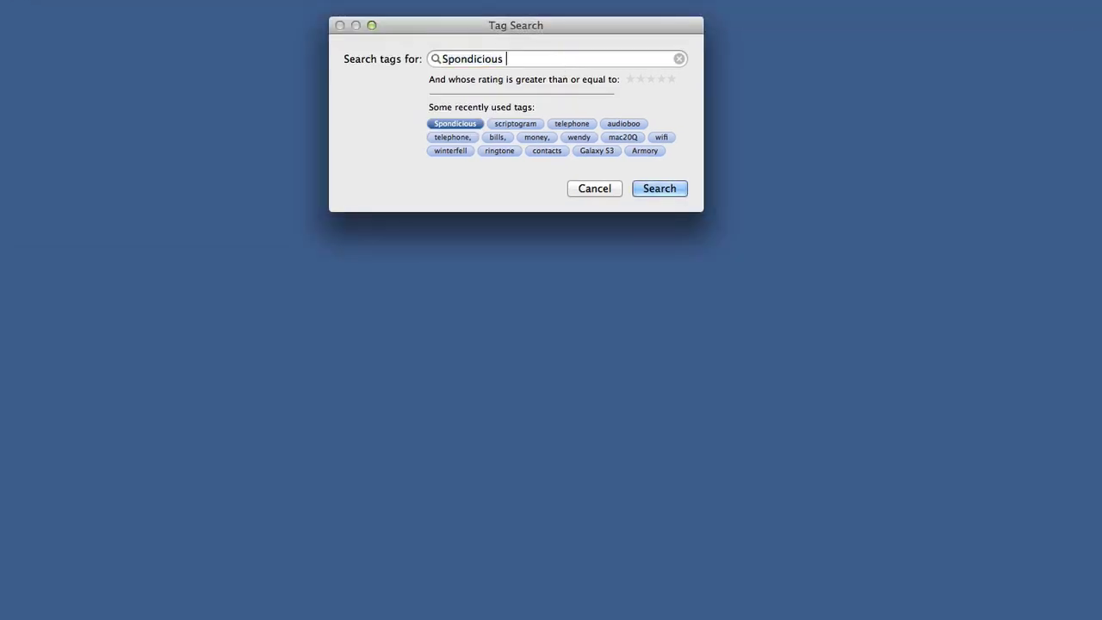
left_click(516, 125)
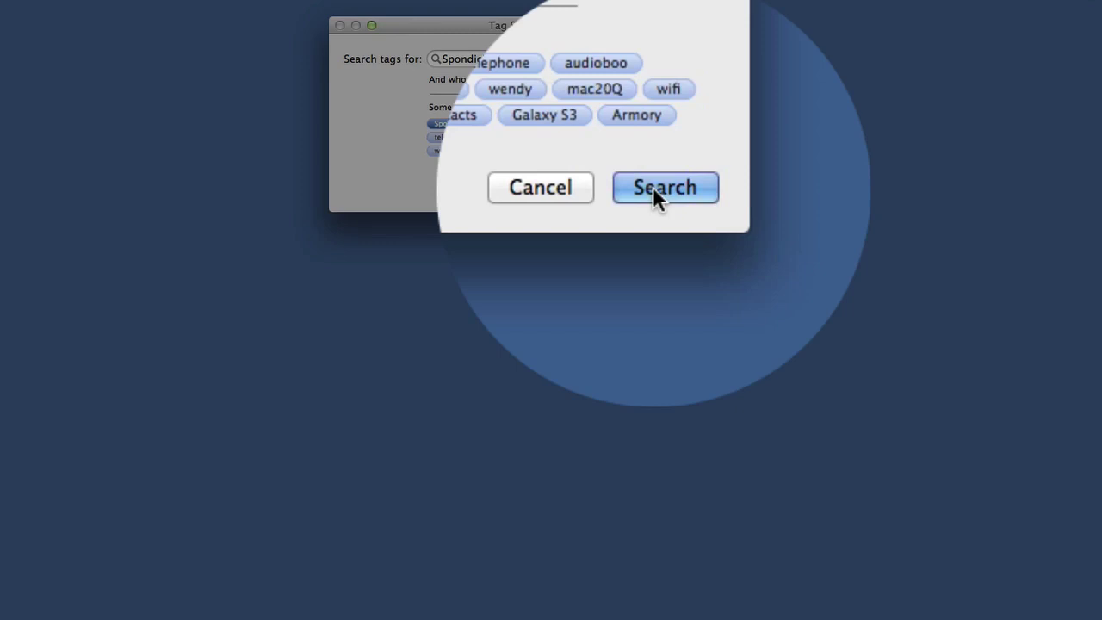
Search both tags in Finder, then insert OR to make 'tag:Spondicious OR tag:scriptogram', finding 14 items.
left_click(655, 187)
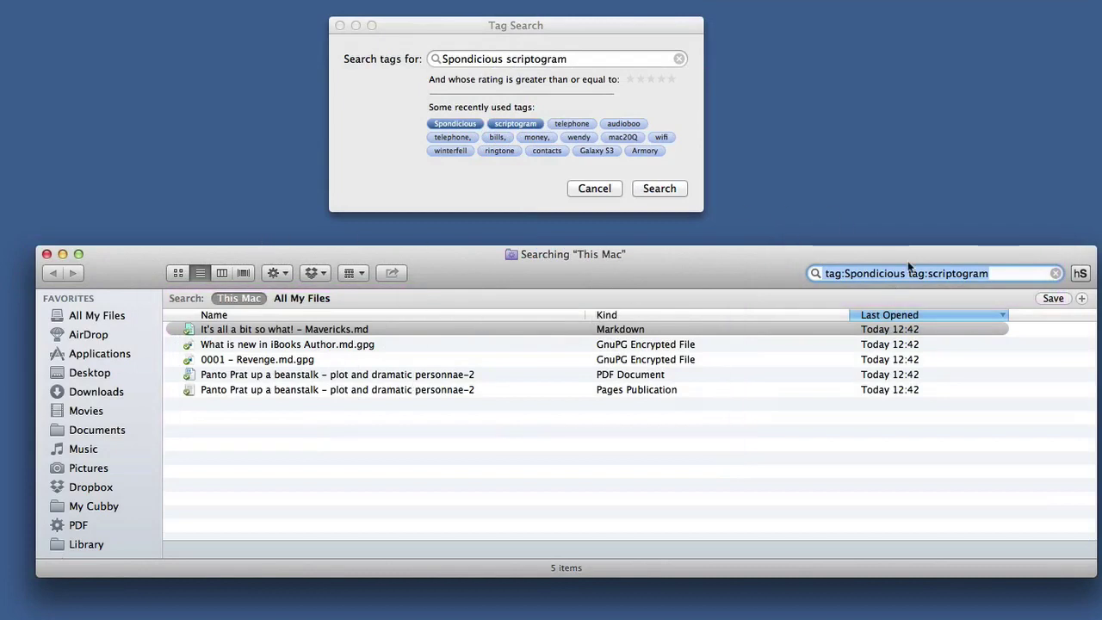
left_click(907, 268)
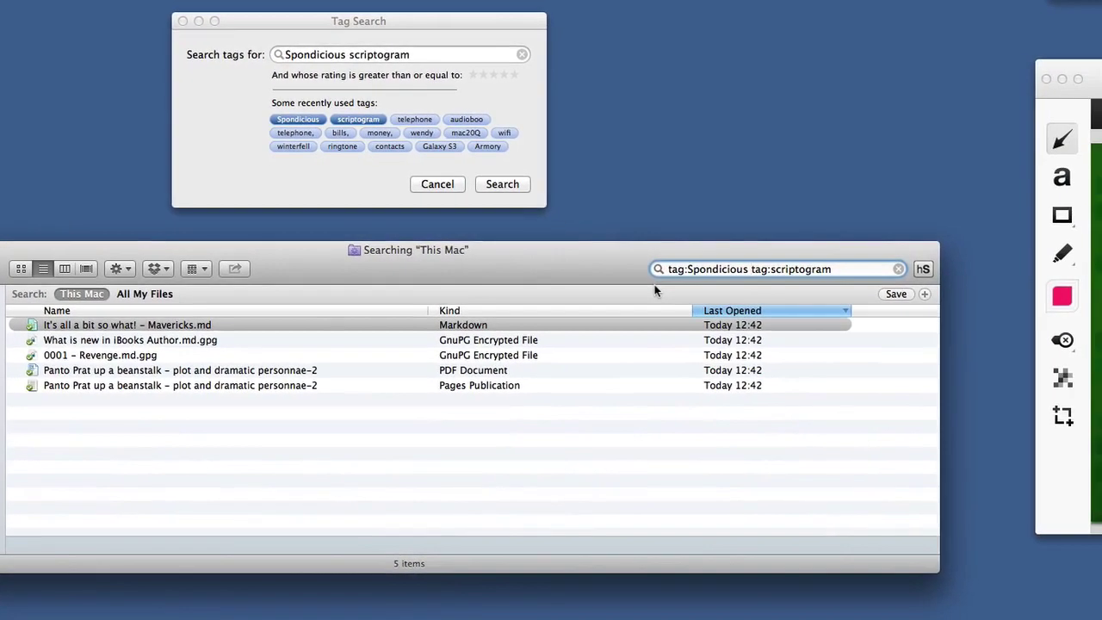
type("OR")
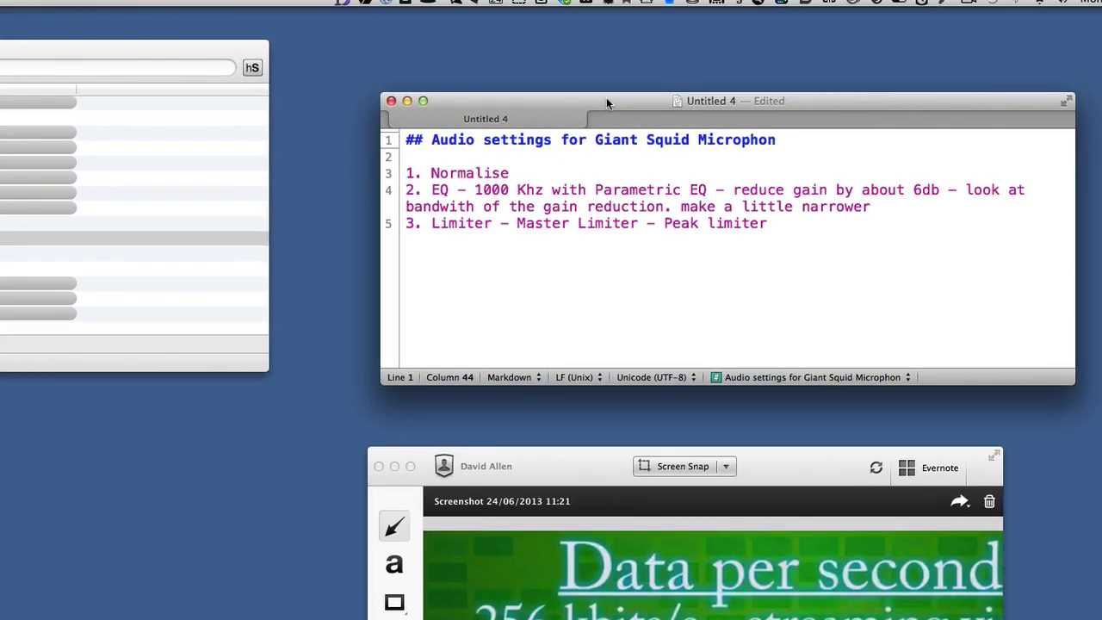
Save the Untitled 4 note with Cmd-S and enter spondicious as its OpenMeta tag.
key("super+s")
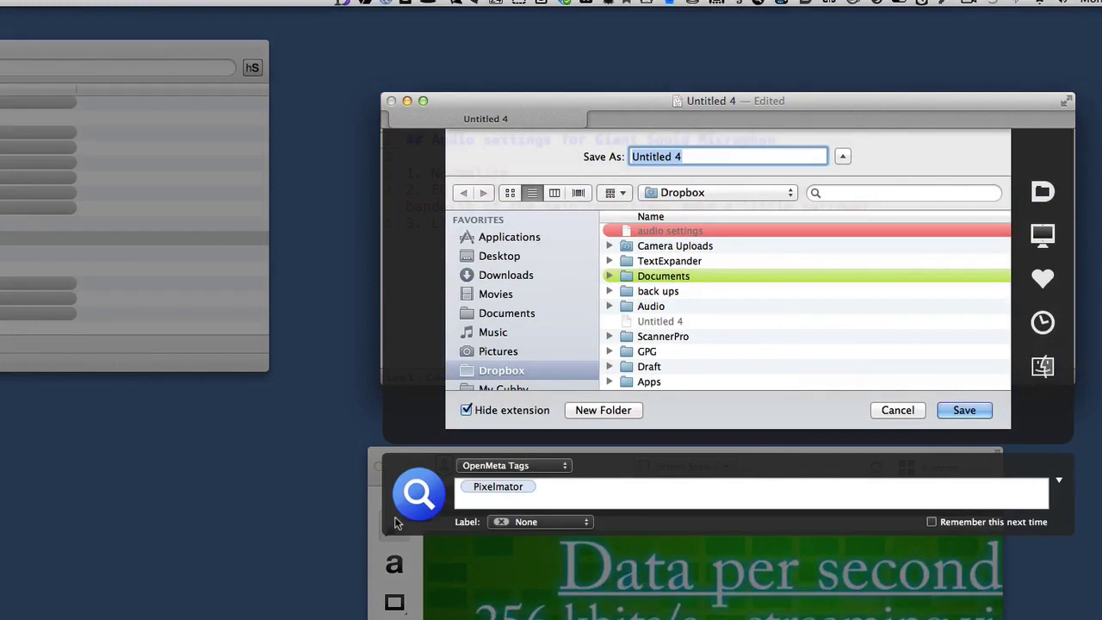
left_click(563, 486)
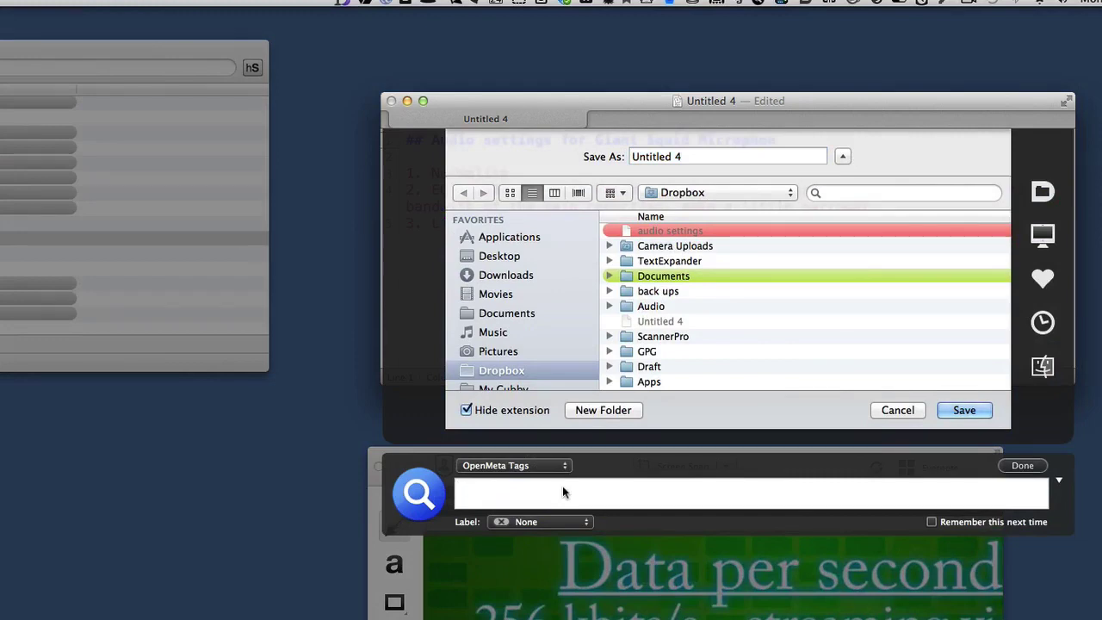
type("spondicious")
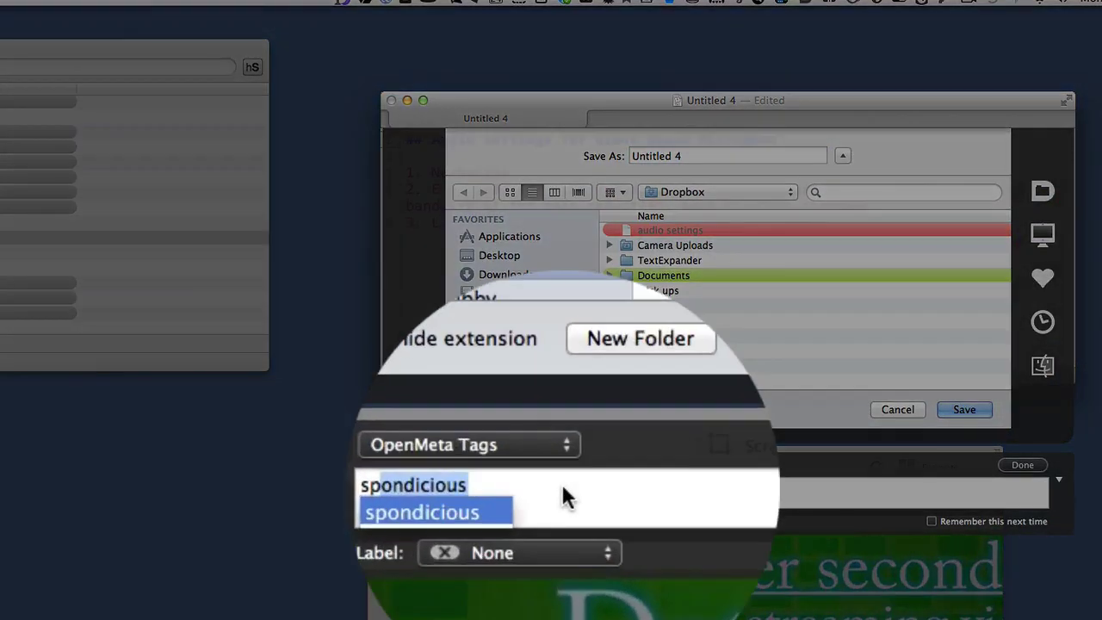
key("Return")
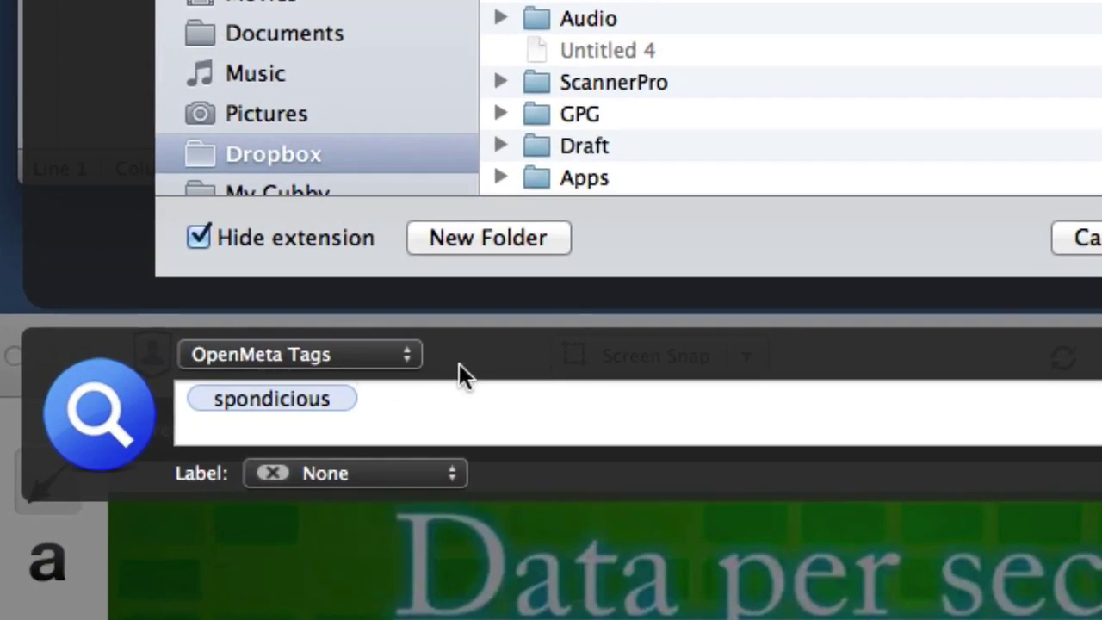
Switch the metadata popup to Spotlight Comments and set the file's label to Red.
left_click(370, 360)
left_click(370, 323)
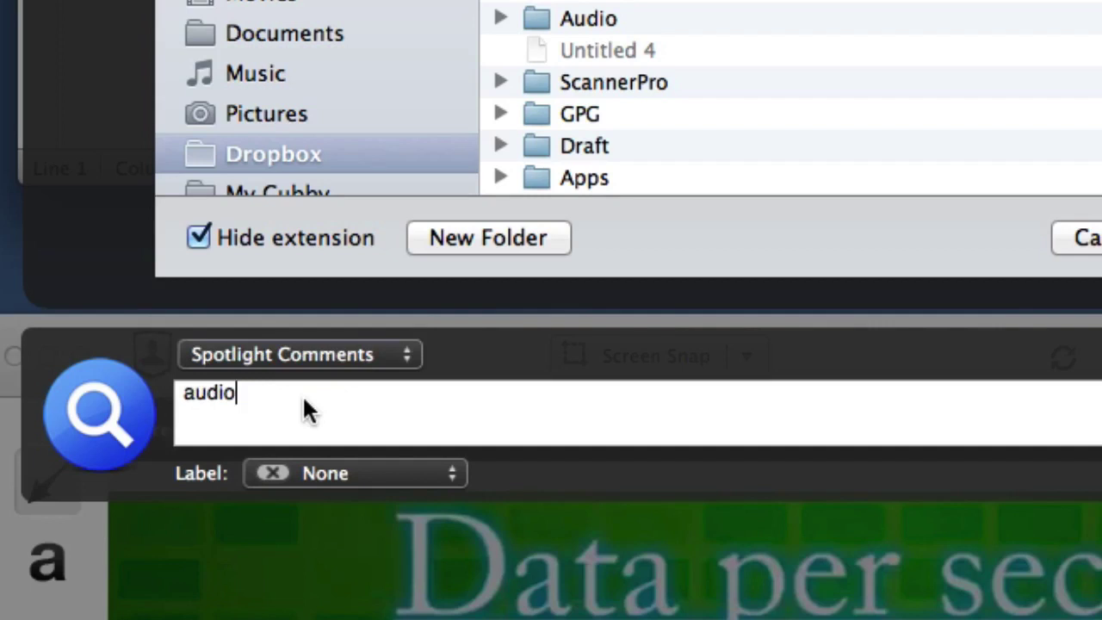
left_click(403, 470)
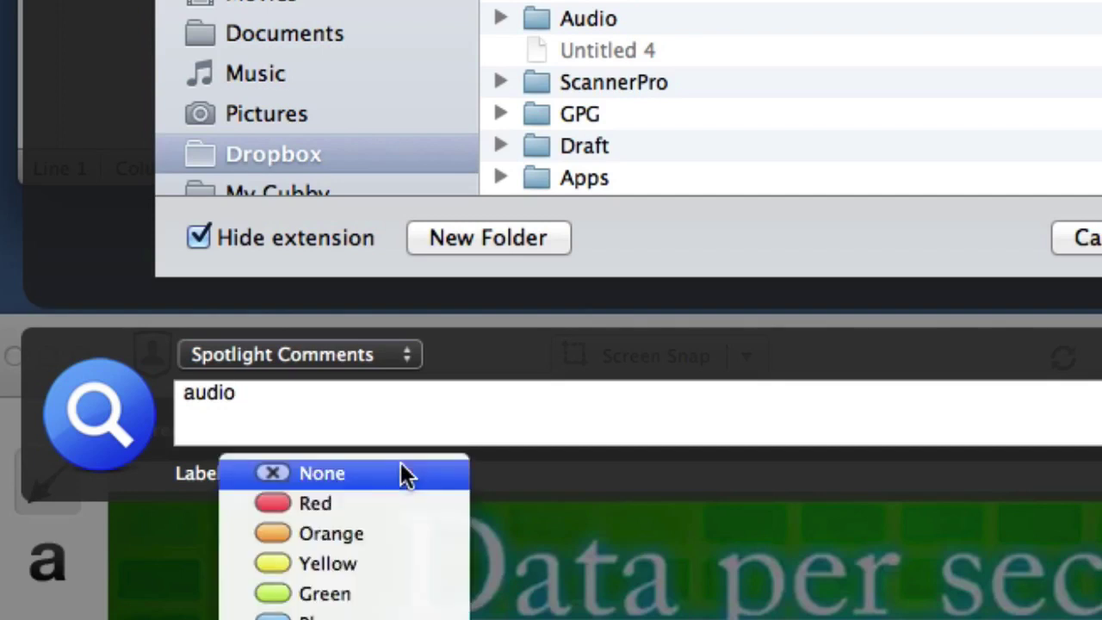
left_click(342, 503)
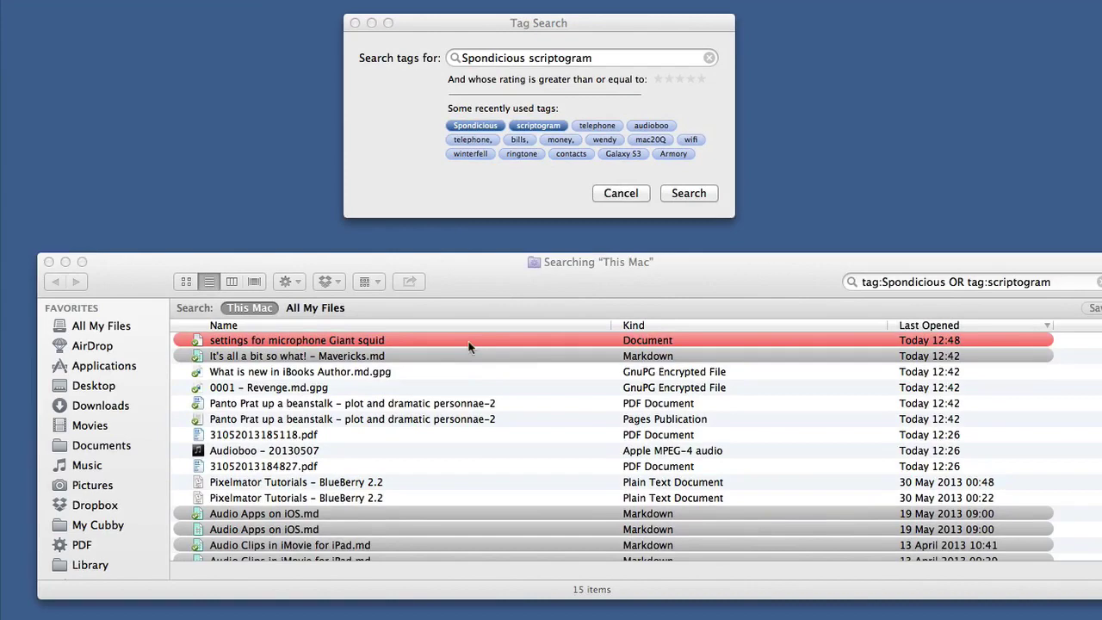
Select the 'settings for microphone Giant squid' result and restrict the Finder query to tag:Spondicious.
left_click(468, 340)
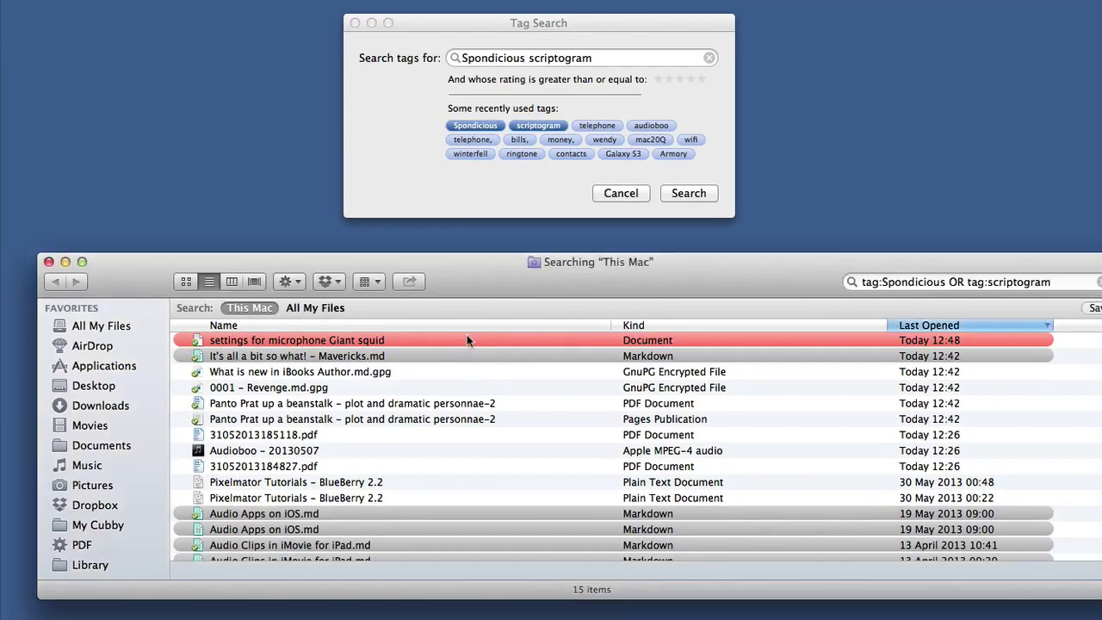
left_click(466, 341)
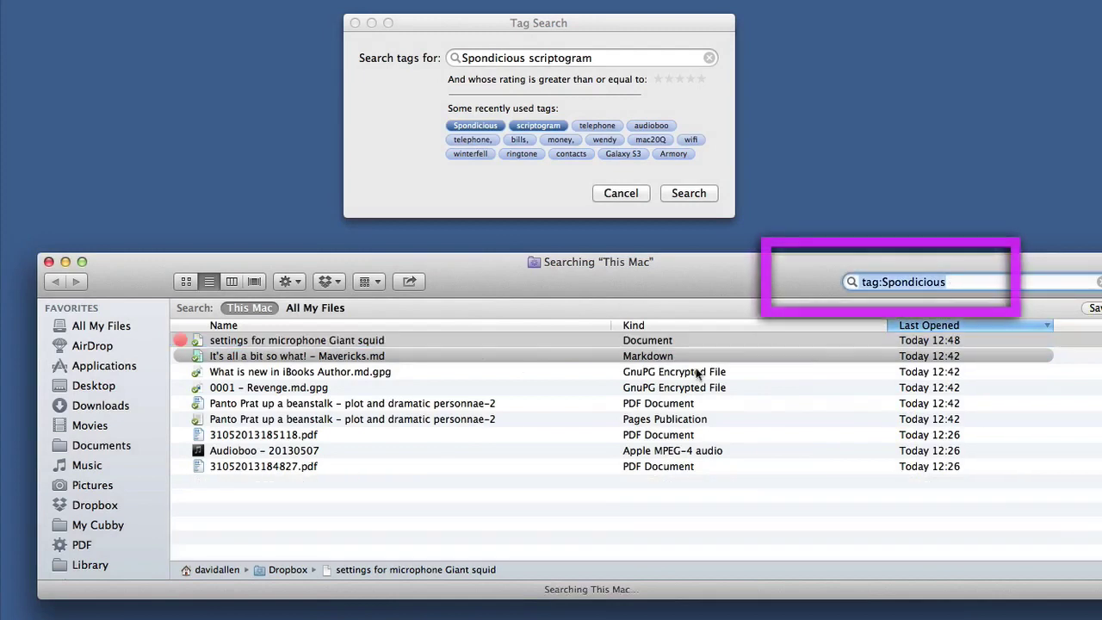
left_click(698, 373)
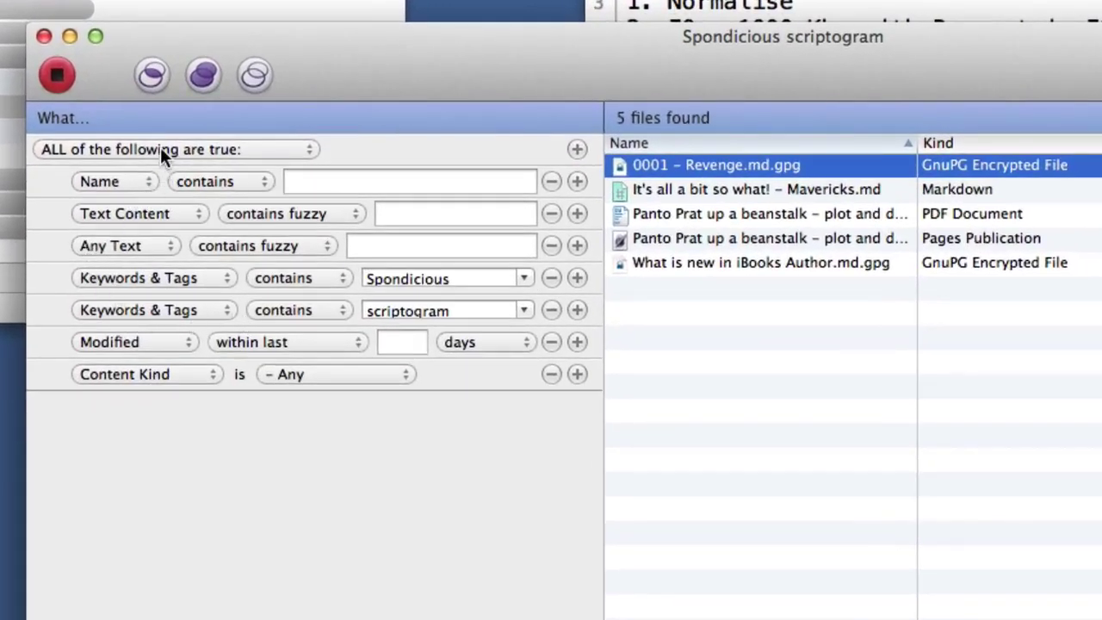
Change HoudahSpot's criteria popup from 'ALL of the following are true' to 'ANY of the following is true'.
left_click(159, 148)
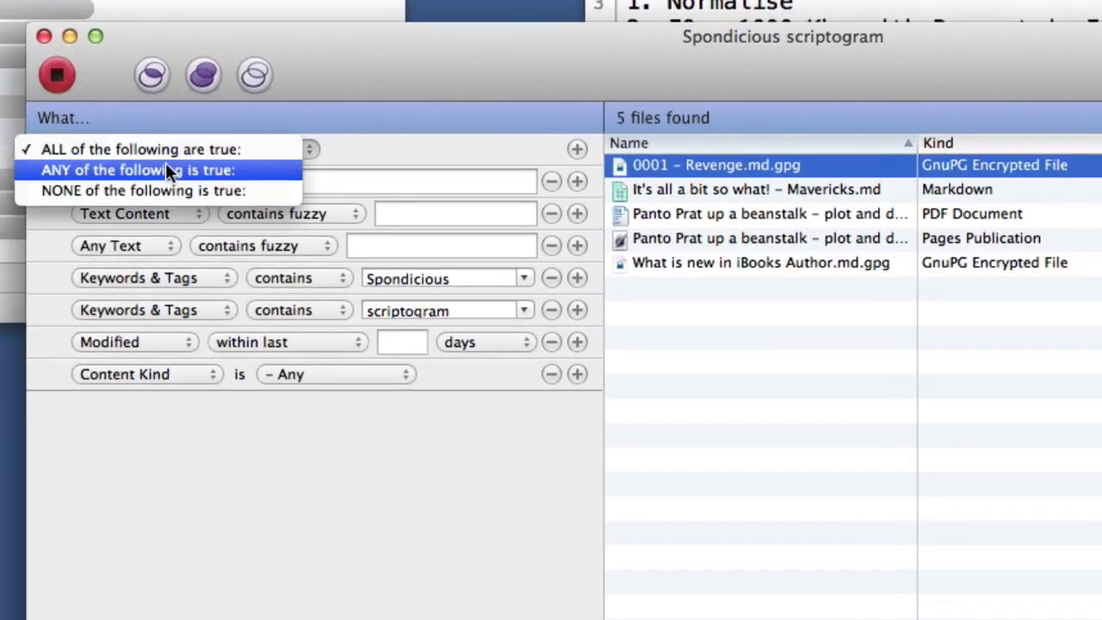
left_click(165, 170)
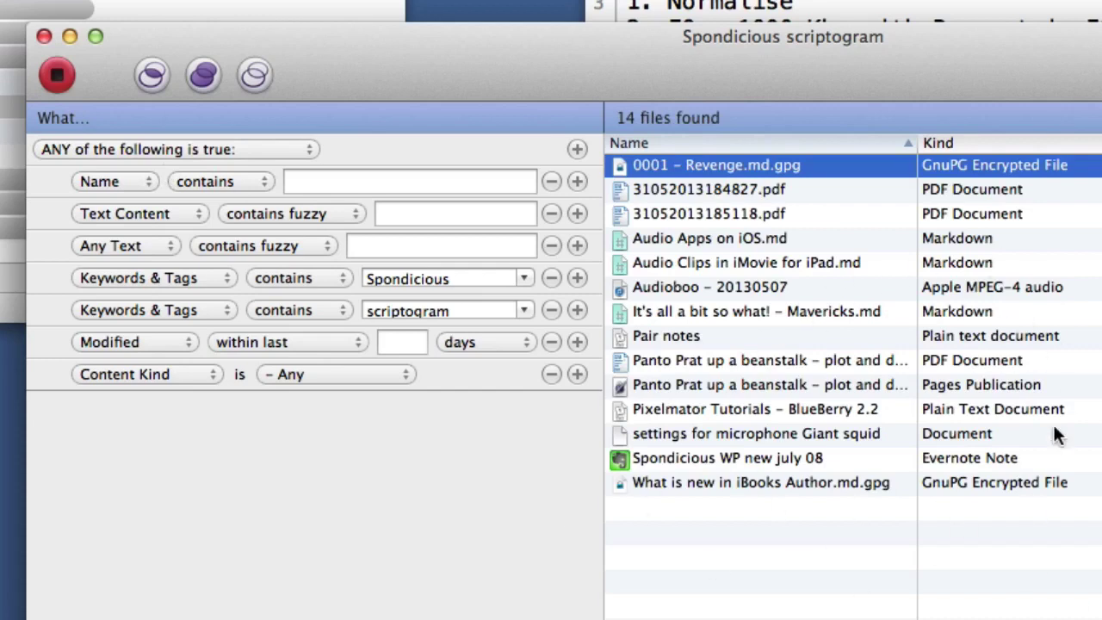
key("super+Tab")
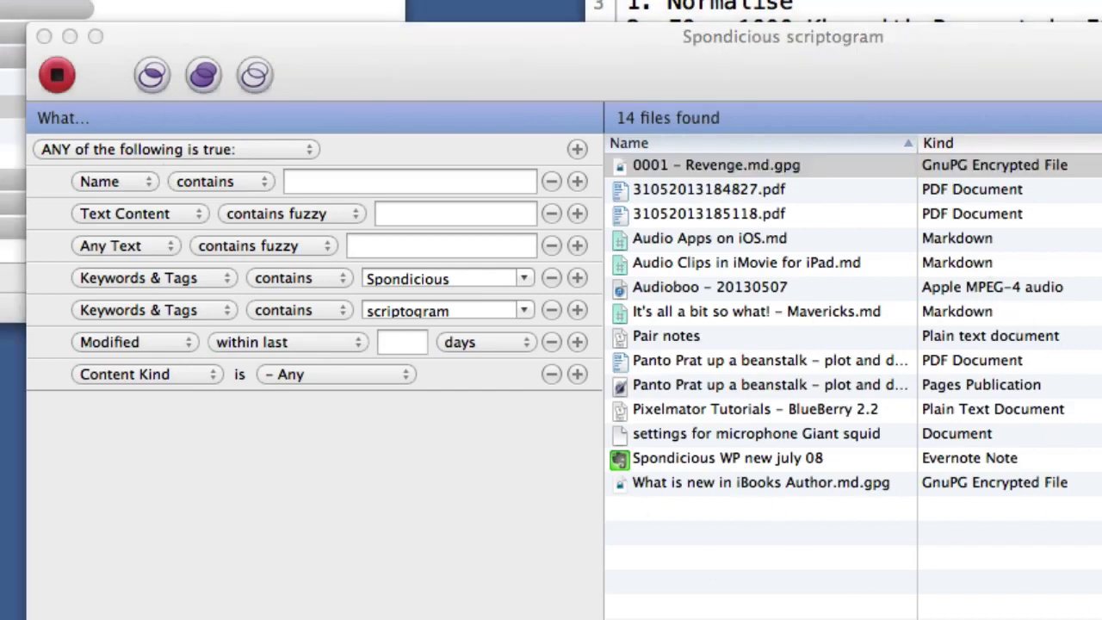